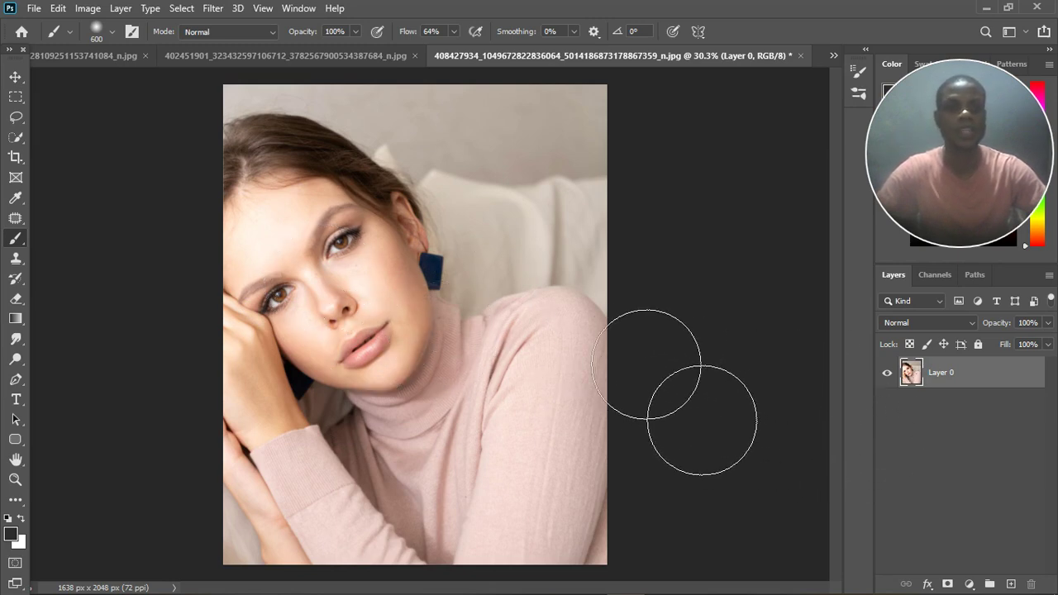
# - Add a Selective Color adjustment layer above Layer 0
pyautogui.click(970, 583)
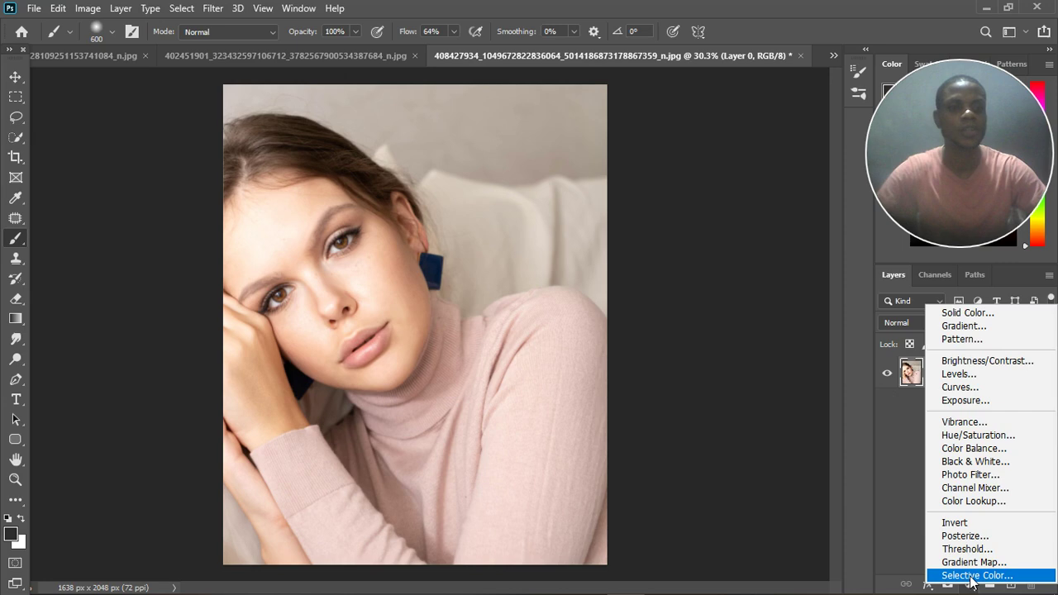
pyautogui.click(972, 576)
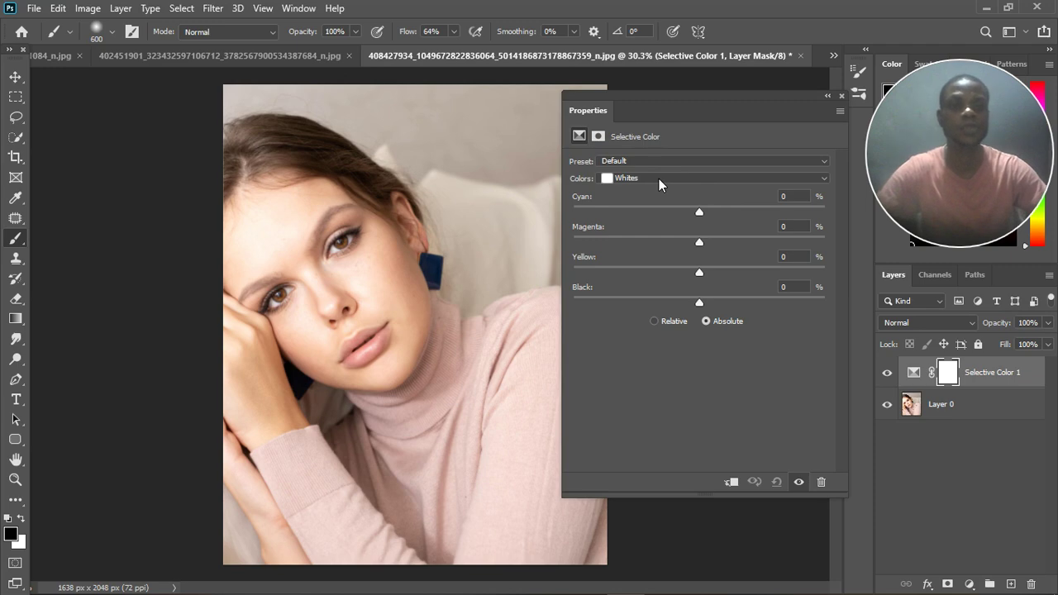
# - Switch the Selective Color Colors range to Yellows after briefly choosing Reds
pyautogui.click(658, 179)
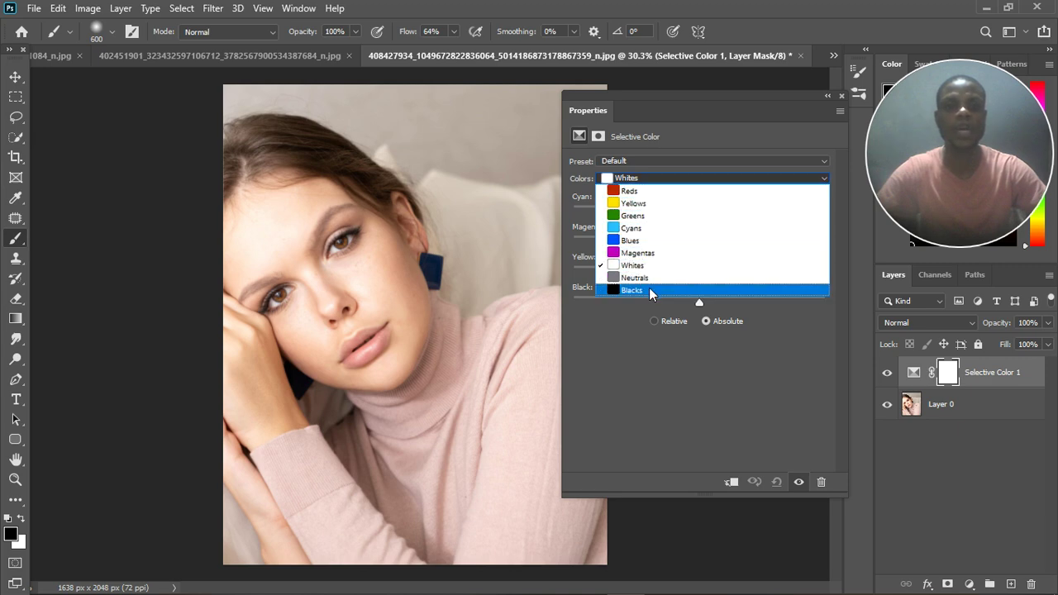
pyautogui.click(634, 322)
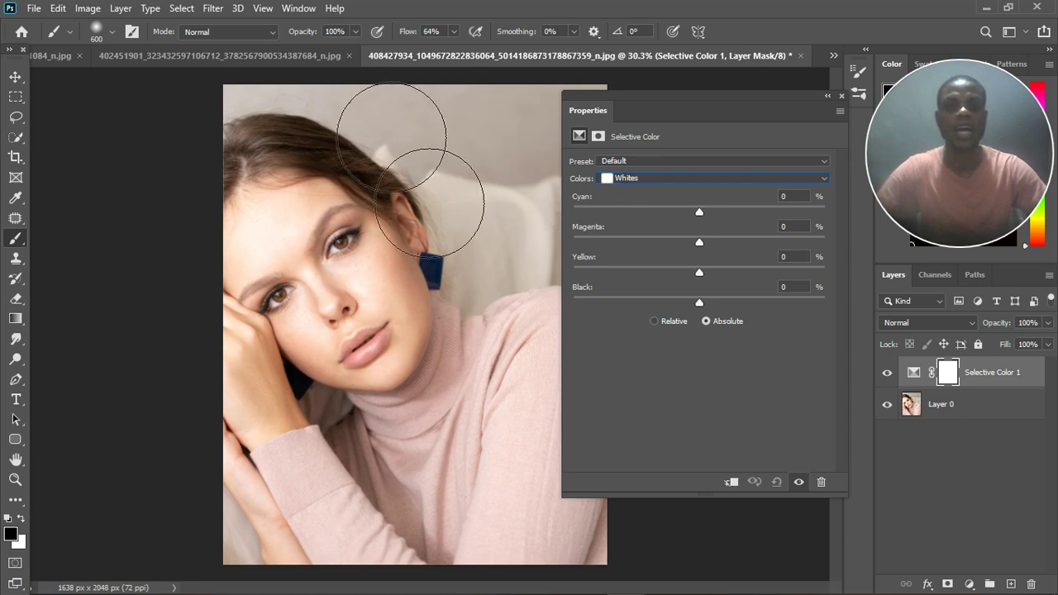
pyautogui.click(648, 184)
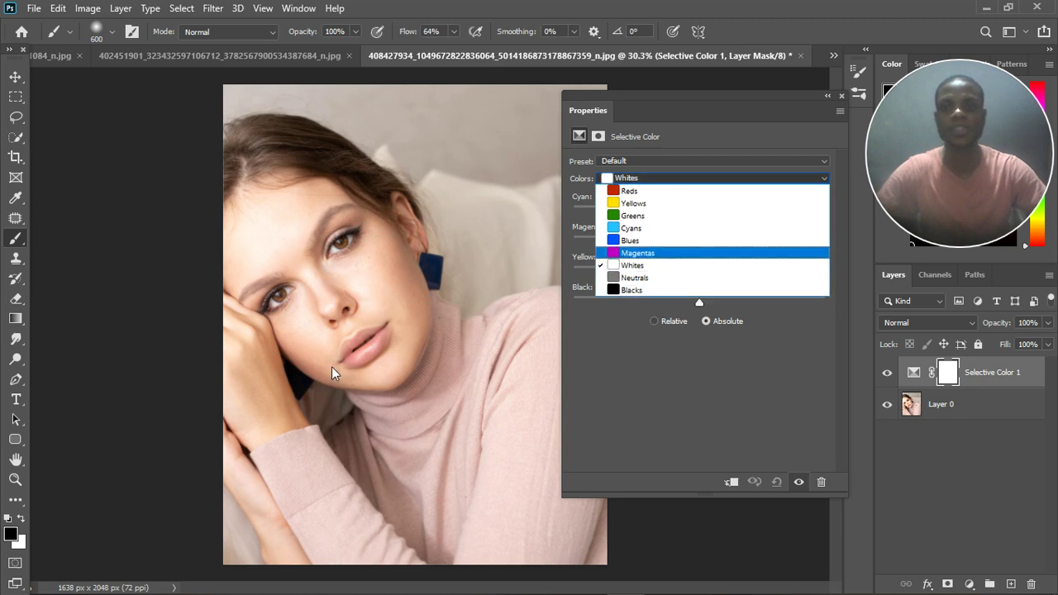
pyautogui.click(719, 192)
pyautogui.click(693, 181)
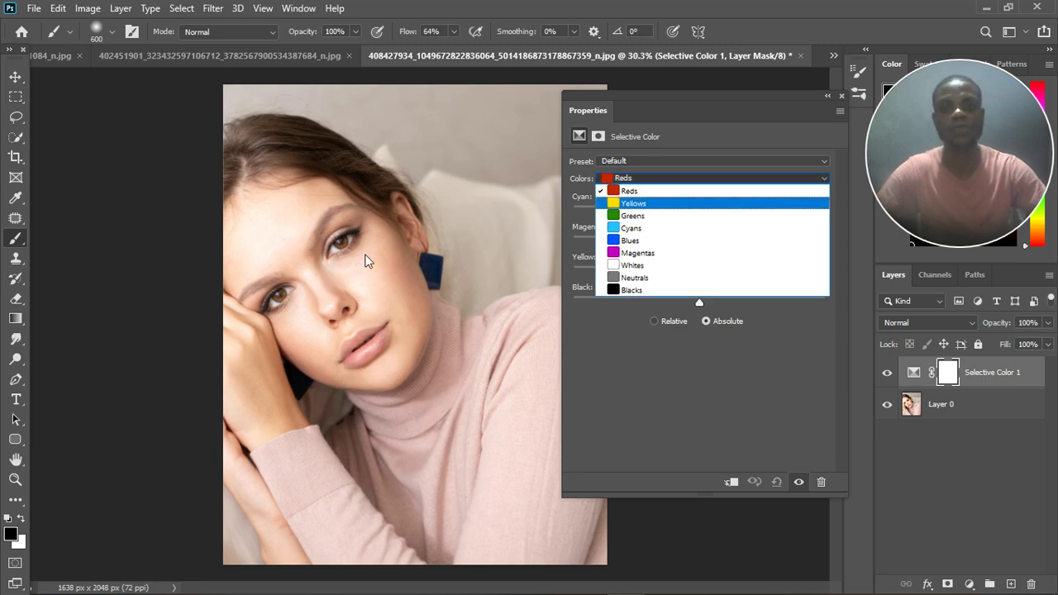
pyautogui.click(673, 206)
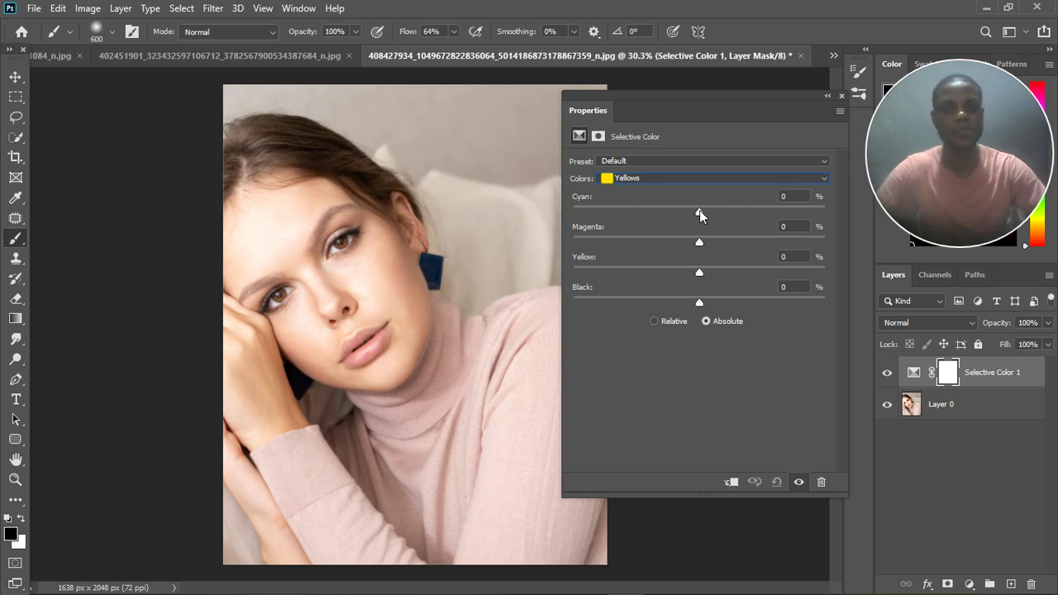
# - Set Yellows to Cyan -100, Magenta -94, Yellow -98 and Black -100
pyautogui.moveTo(699, 210); pyautogui.dragTo(668, 209)
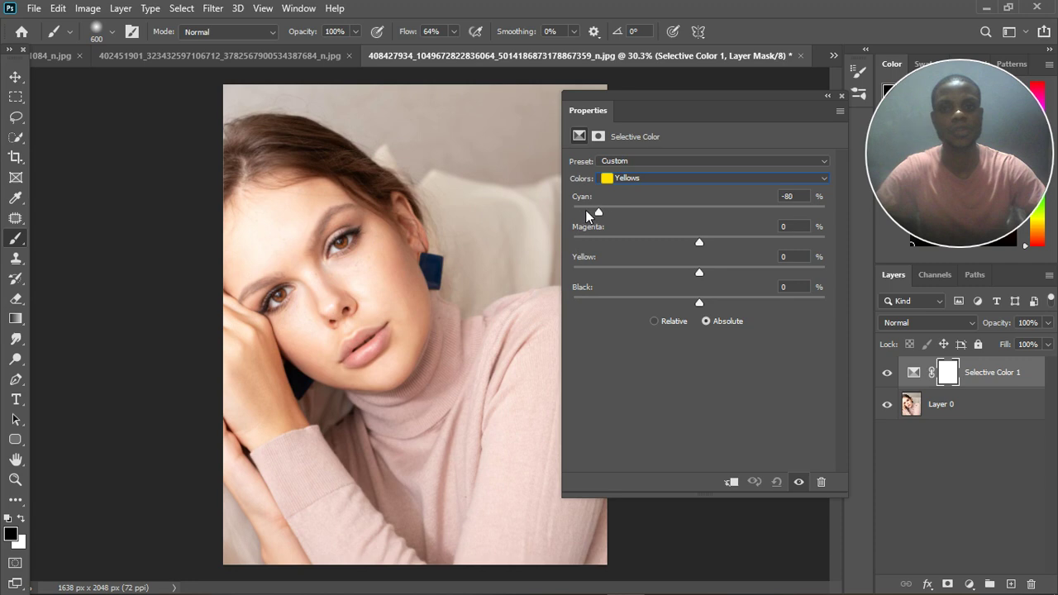
pyautogui.moveTo(585, 210); pyautogui.dragTo(574, 209)
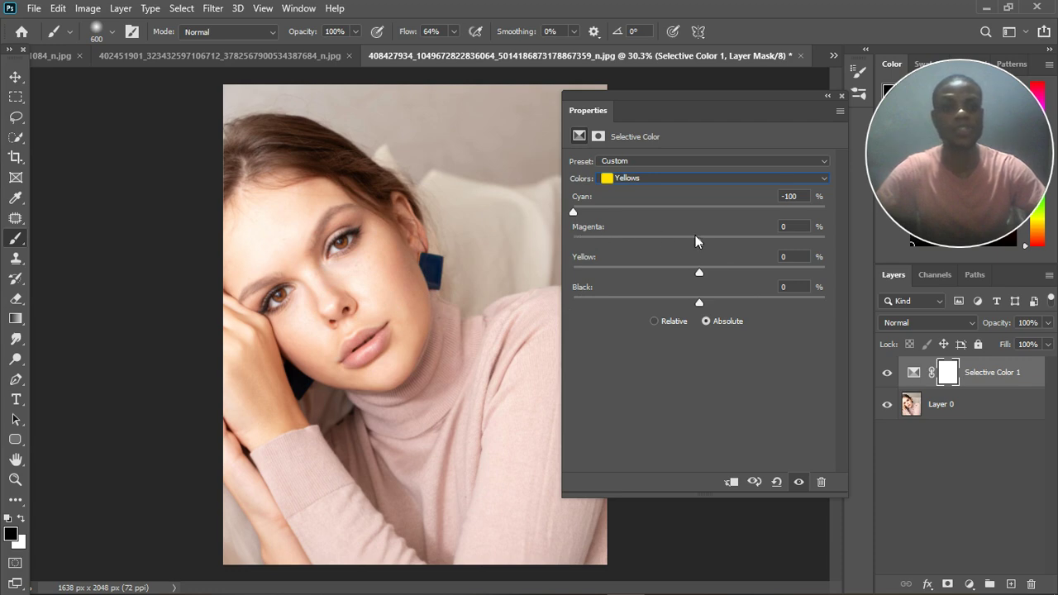
pyautogui.moveTo(624, 242); pyautogui.dragTo(580, 242)
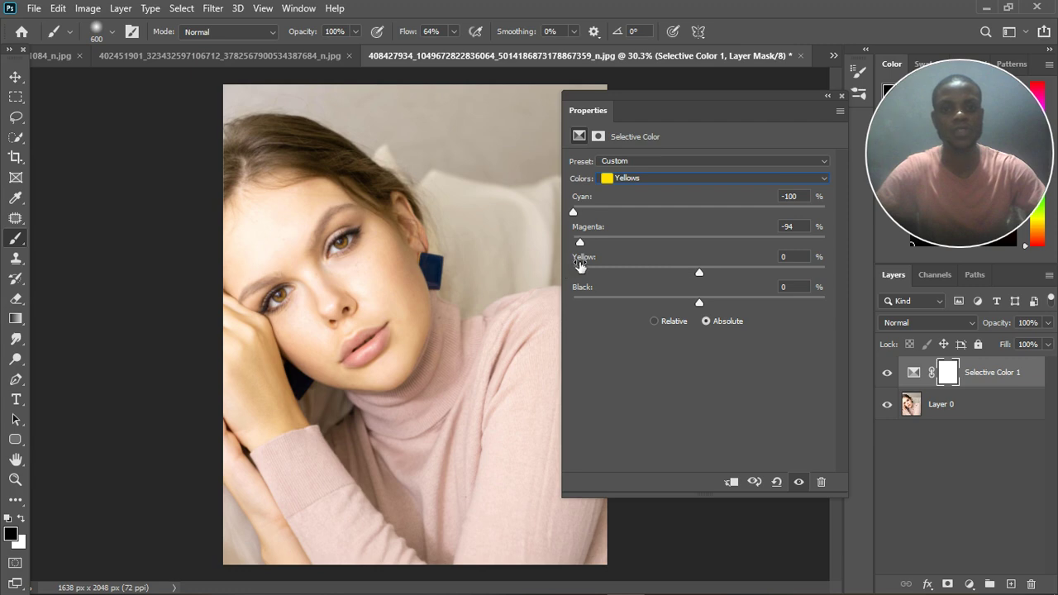
pyautogui.moveTo(699, 274); pyautogui.dragTo(594, 276)
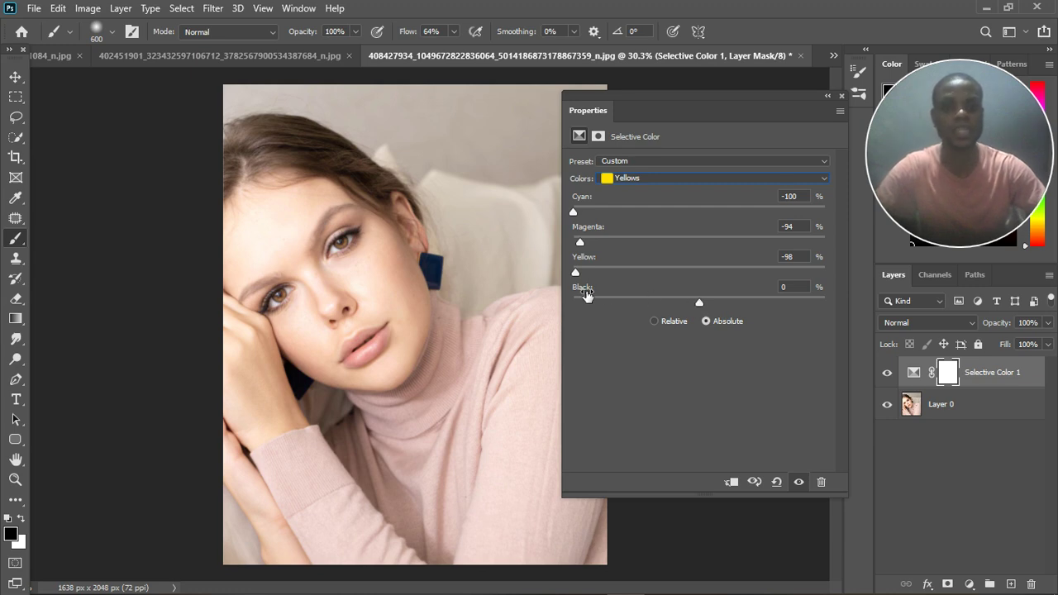
pyautogui.moveTo(699, 302); pyautogui.dragTo(572, 307)
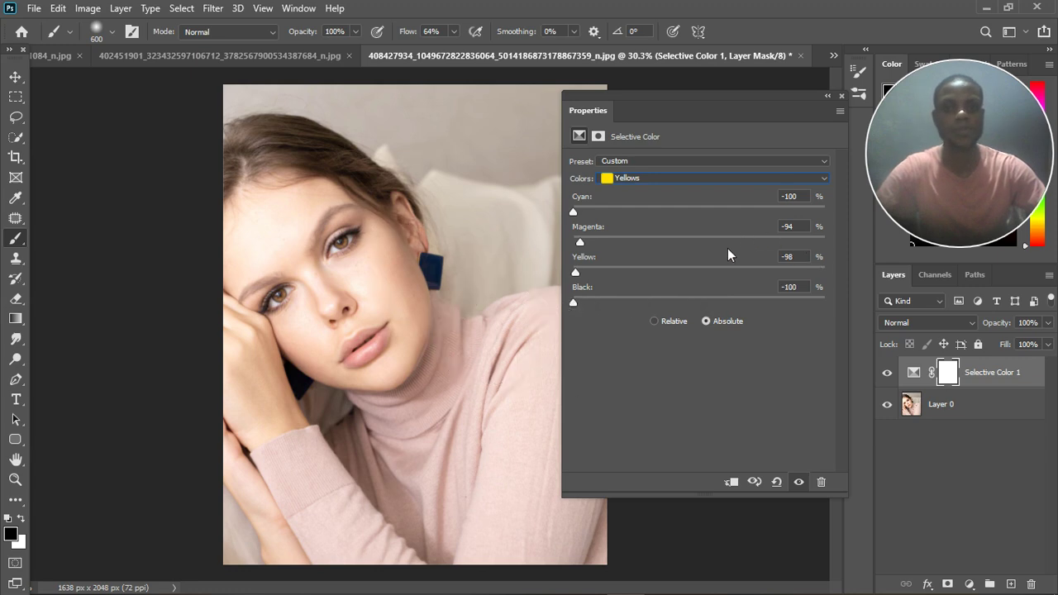
# - Reset the adjustment and set Reds to Cyan +2, Magenta +5, Yellow +100
pyautogui.click(776, 481)
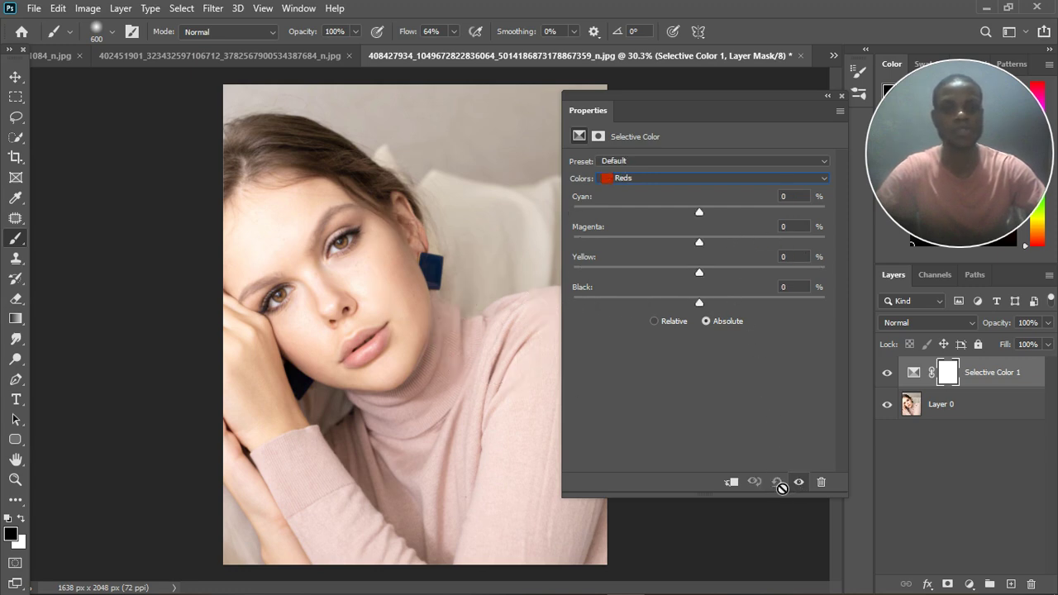
pyautogui.click(659, 178)
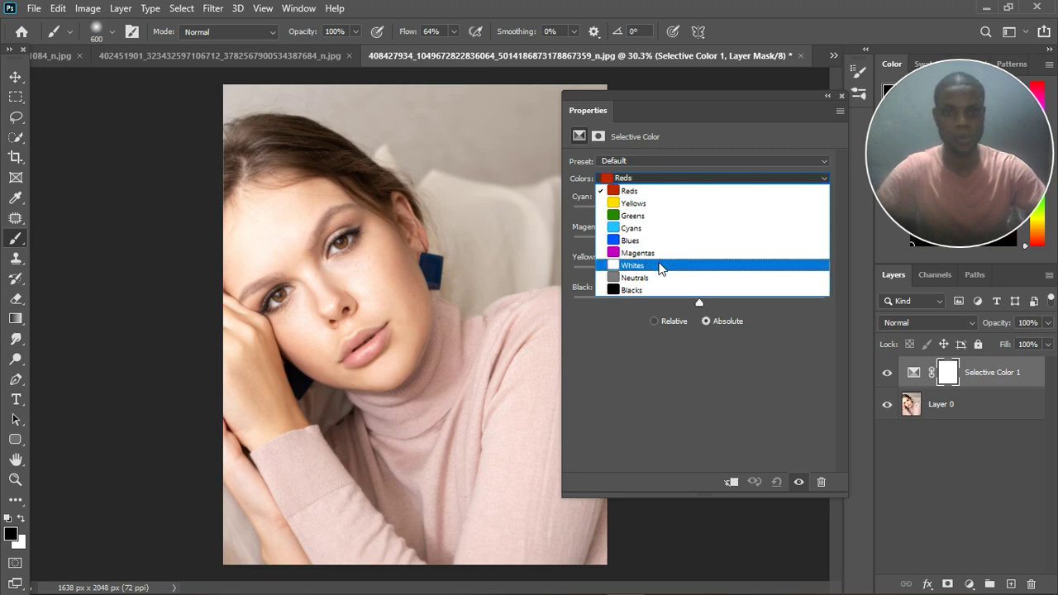
pyautogui.click(657, 191)
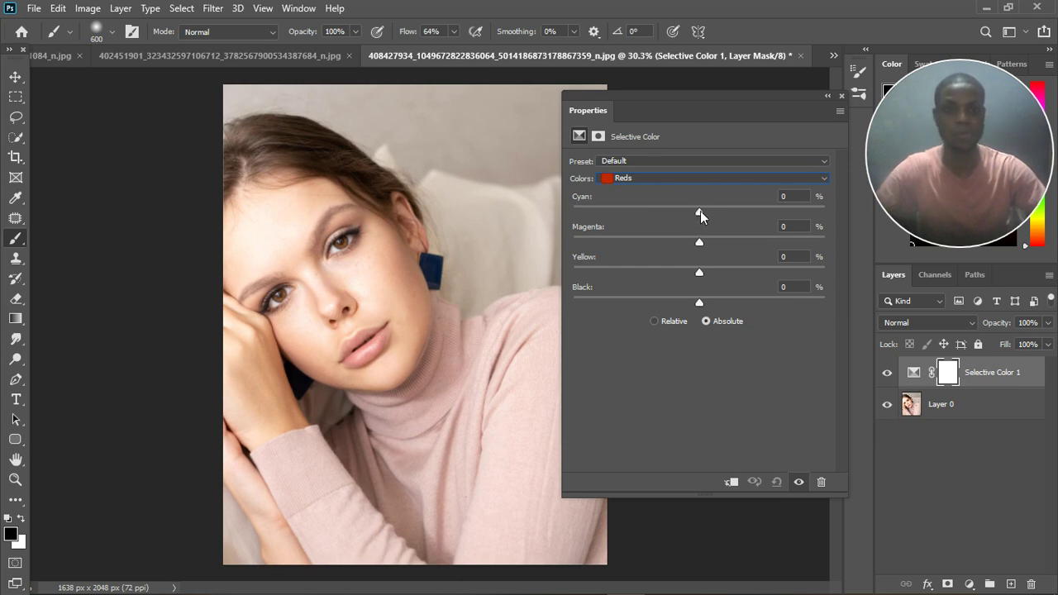
pyautogui.moveTo(699, 212); pyautogui.dragTo(649, 278)
pyautogui.moveTo(768, 276); pyautogui.dragTo(849, 276)
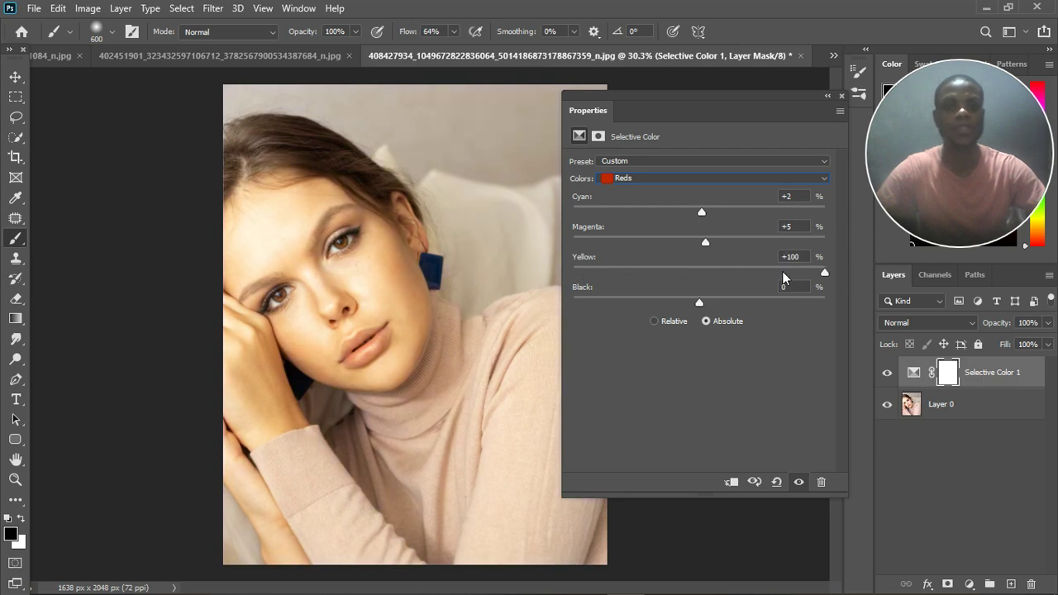
# - Reset the adjustment and set Whites to Cyan -6, Yellow +6, Black +5
pyautogui.click(777, 483)
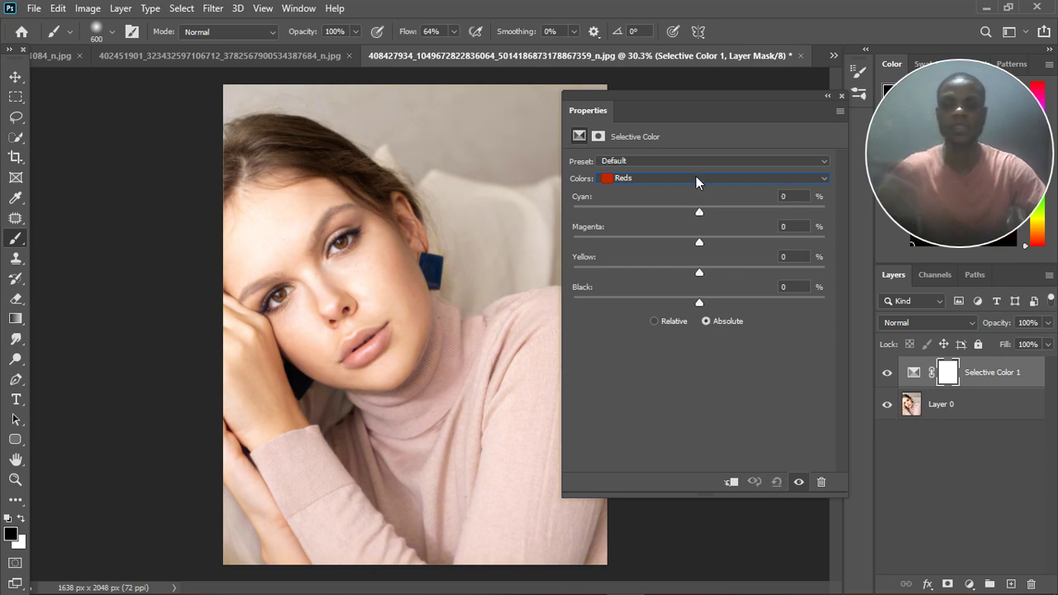
pyautogui.click(694, 175)
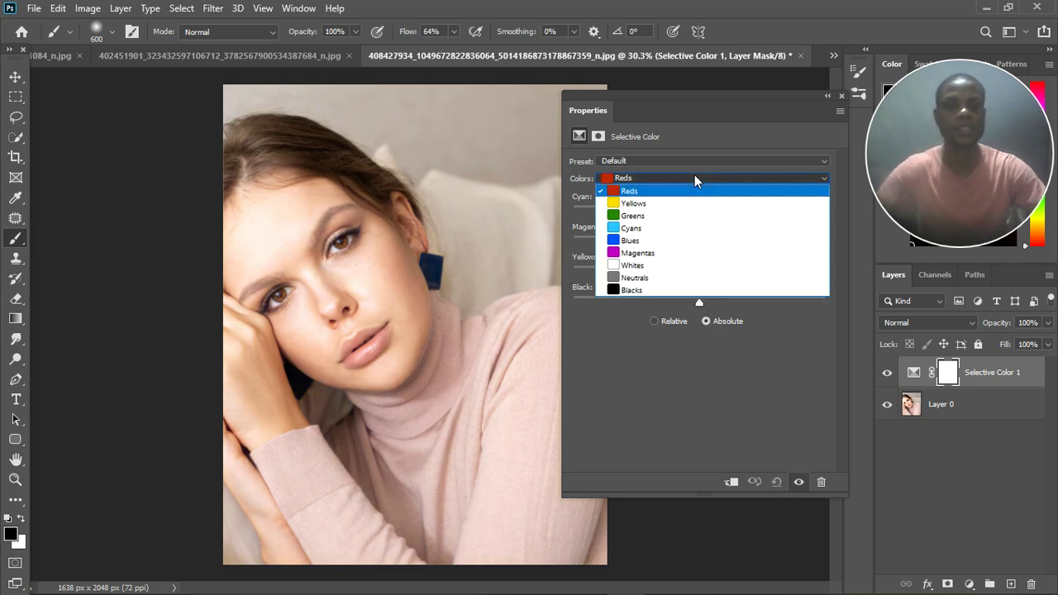
pyautogui.click(673, 266)
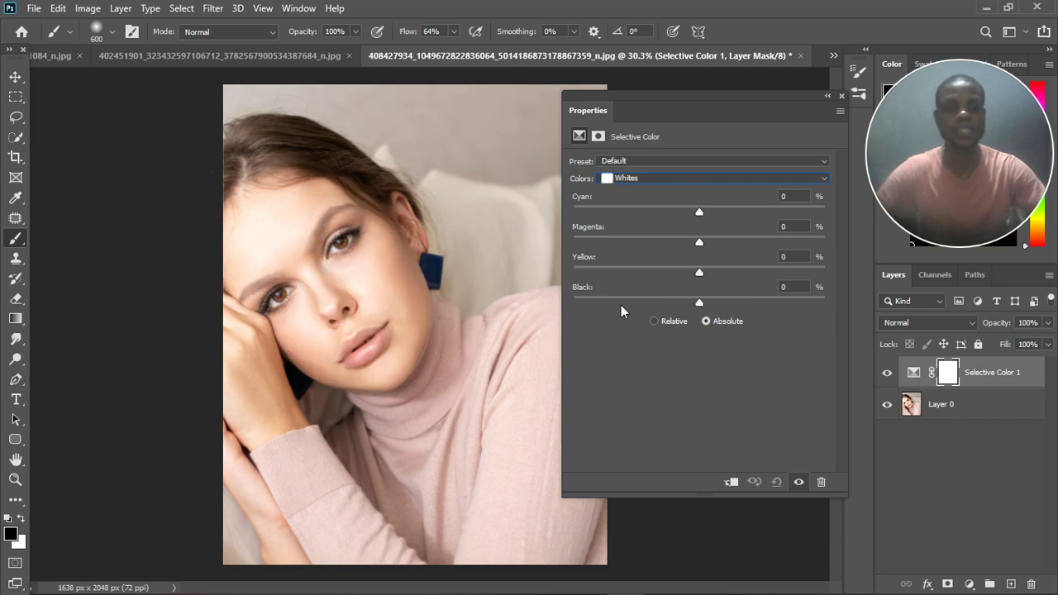
pyautogui.moveTo(698, 308); pyautogui.dragTo(707, 308)
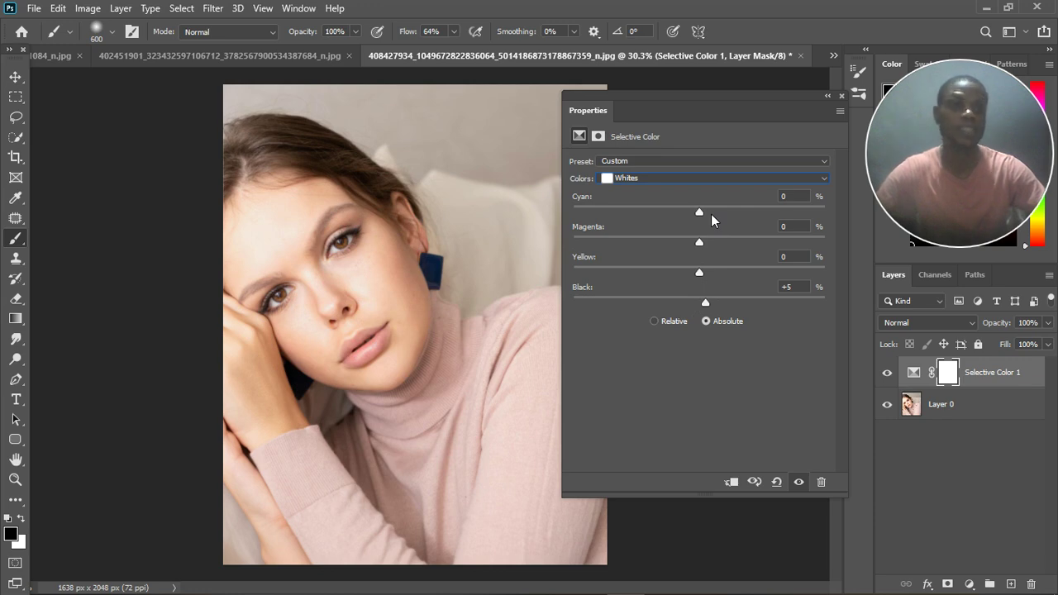
pyautogui.moveTo(701, 211); pyautogui.dragTo(695, 211)
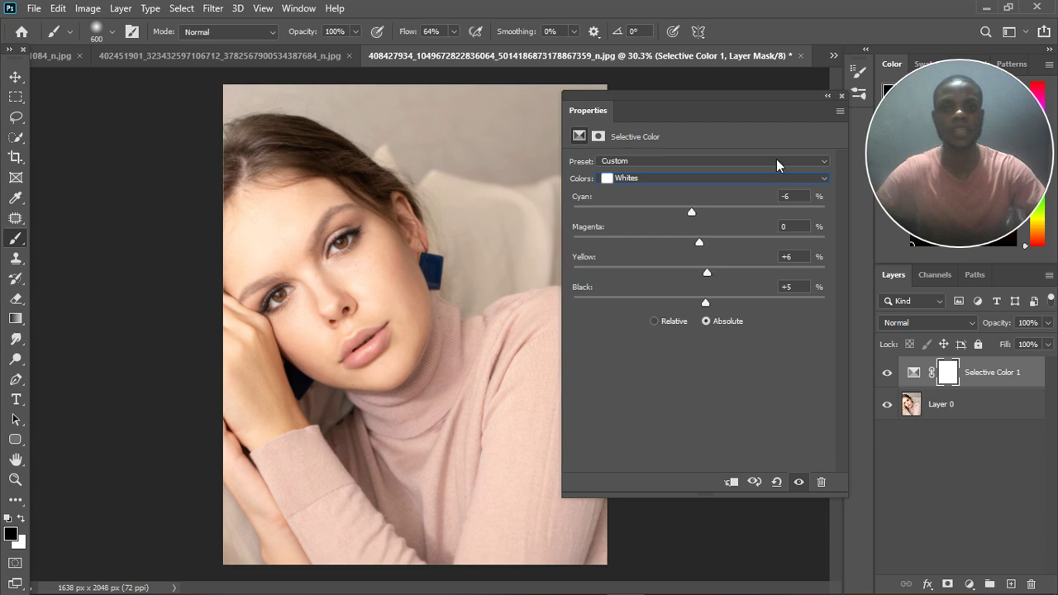
# - Close Properties and toggle Selective Color 1 off and on twice to compare
pyautogui.click(842, 96)
pyautogui.scroll(-2, 388, 330)
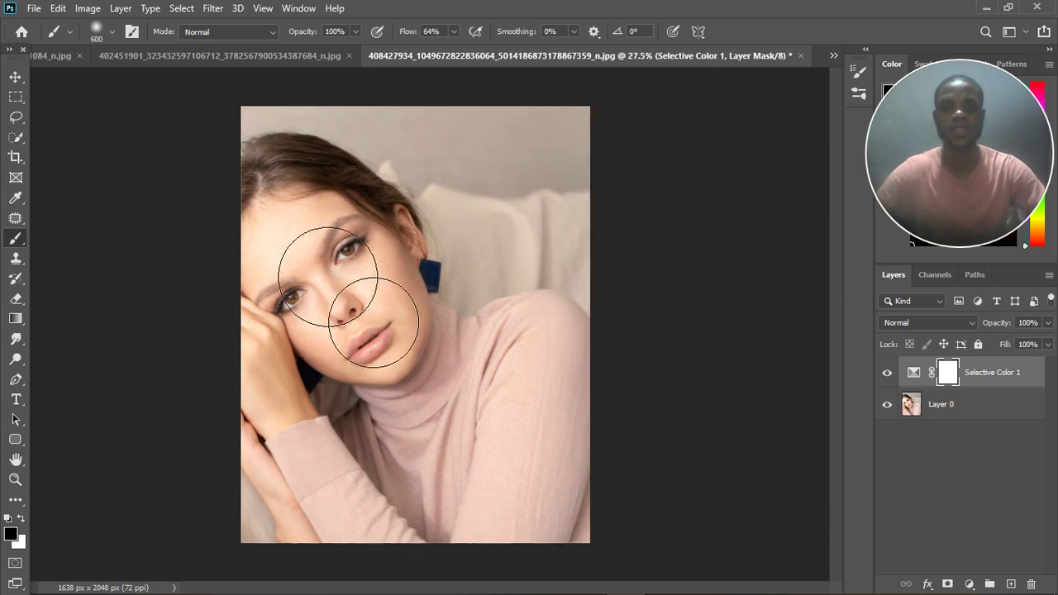
pyautogui.scroll(2, 393, 323)
pyautogui.scroll(1, 333, 261)
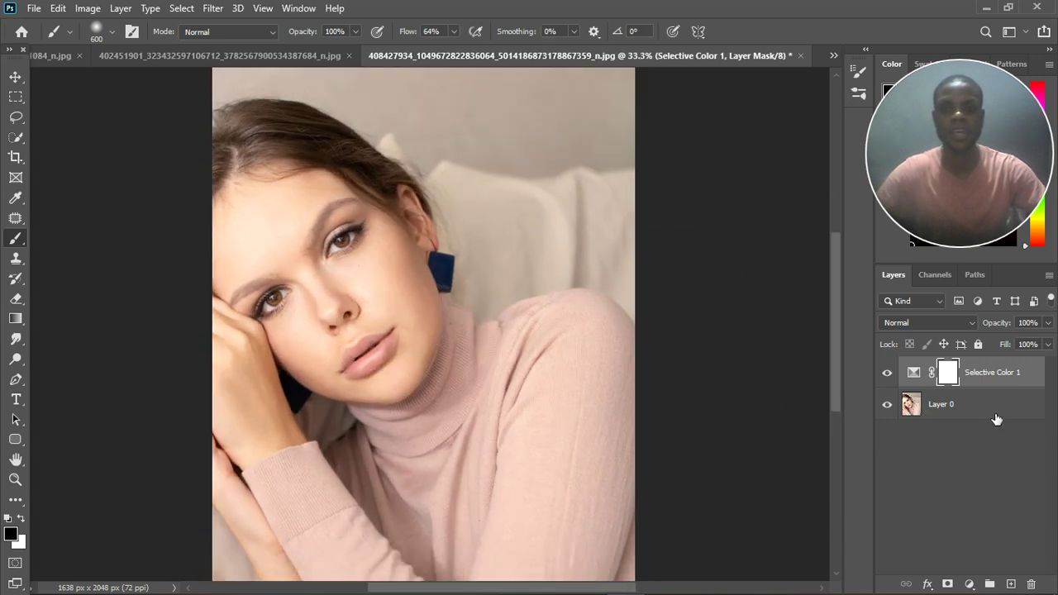
pyautogui.click(889, 375)
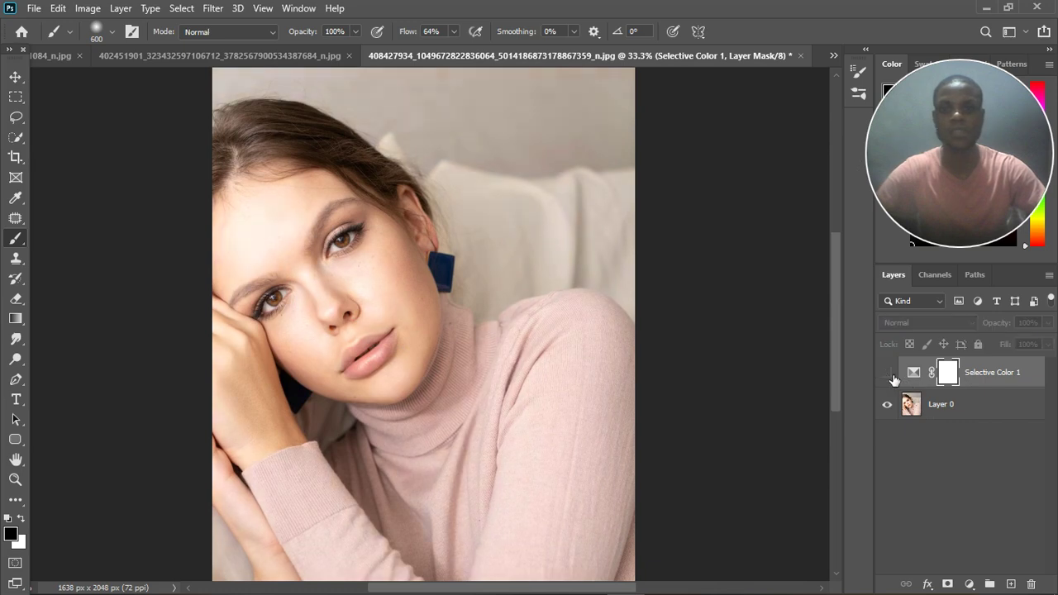
pyautogui.click(889, 374)
pyautogui.click(891, 375)
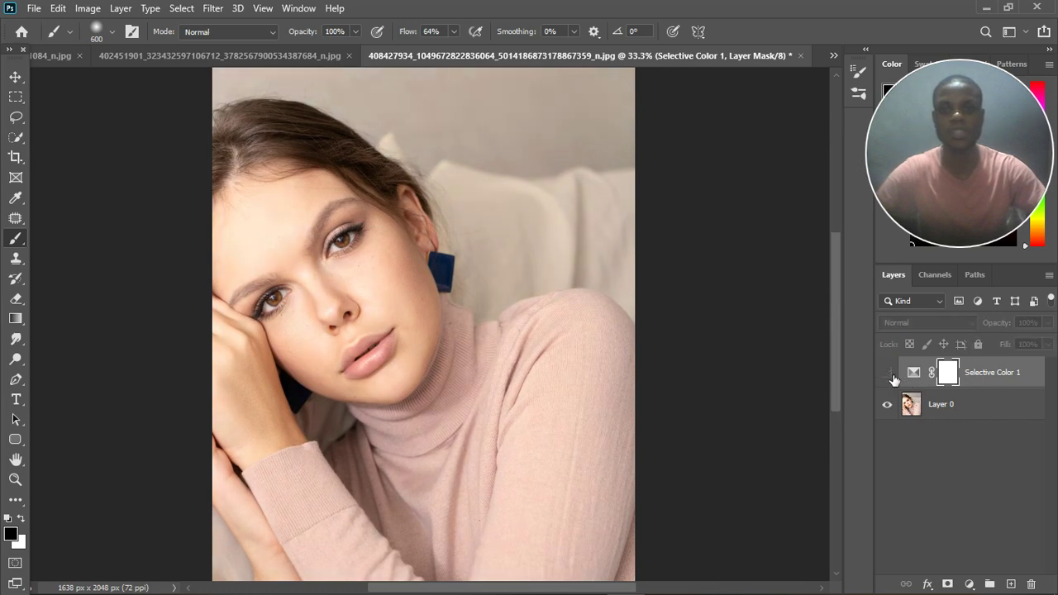
pyautogui.click(891, 375)
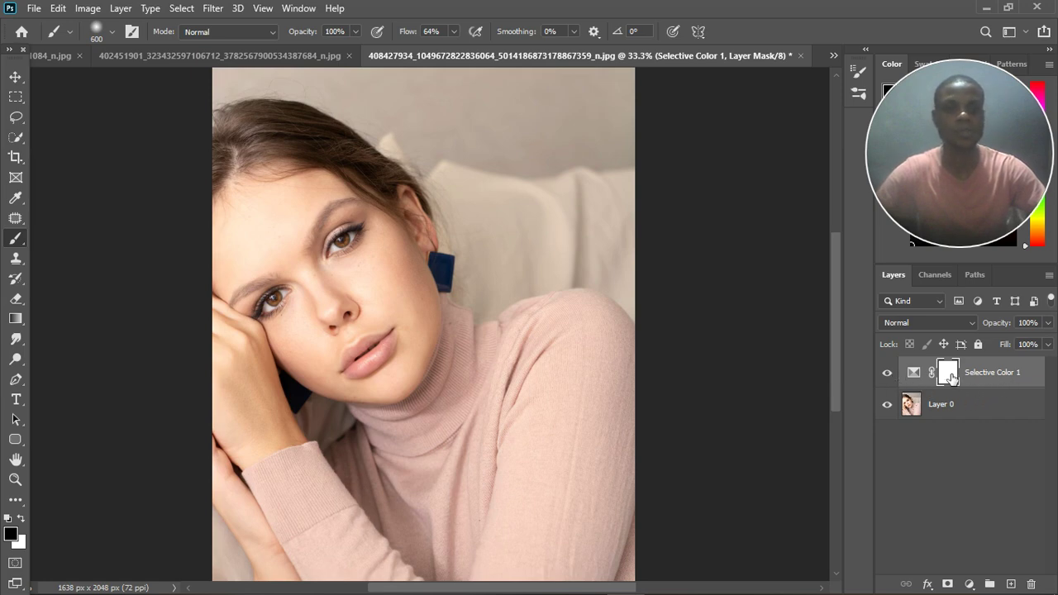
# - Add Selective Color 2 above Selective Color 1 at default values and close its properties
pyautogui.click(969, 585)
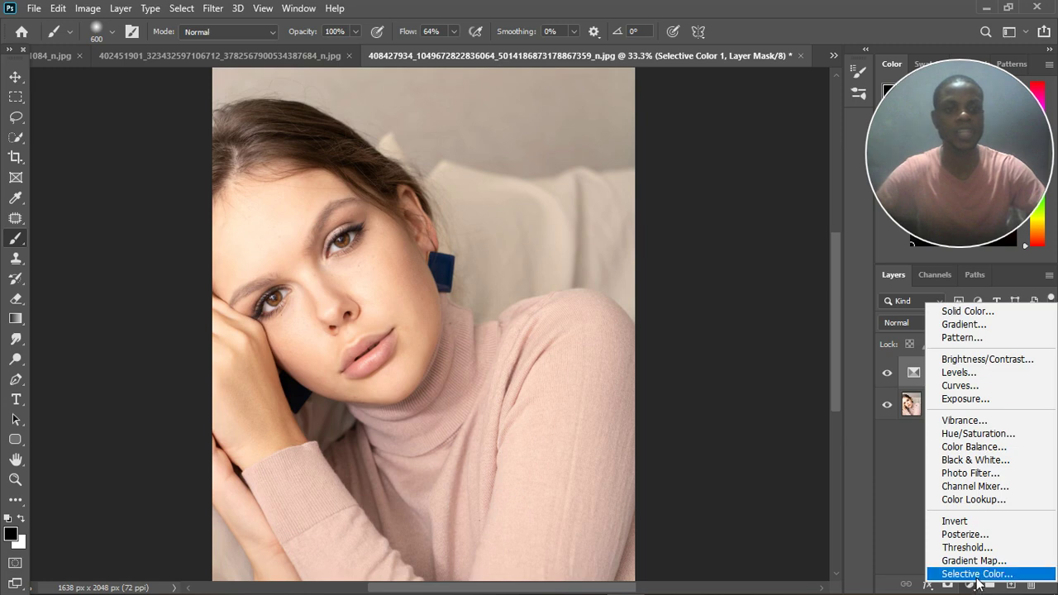
pyautogui.click(975, 574)
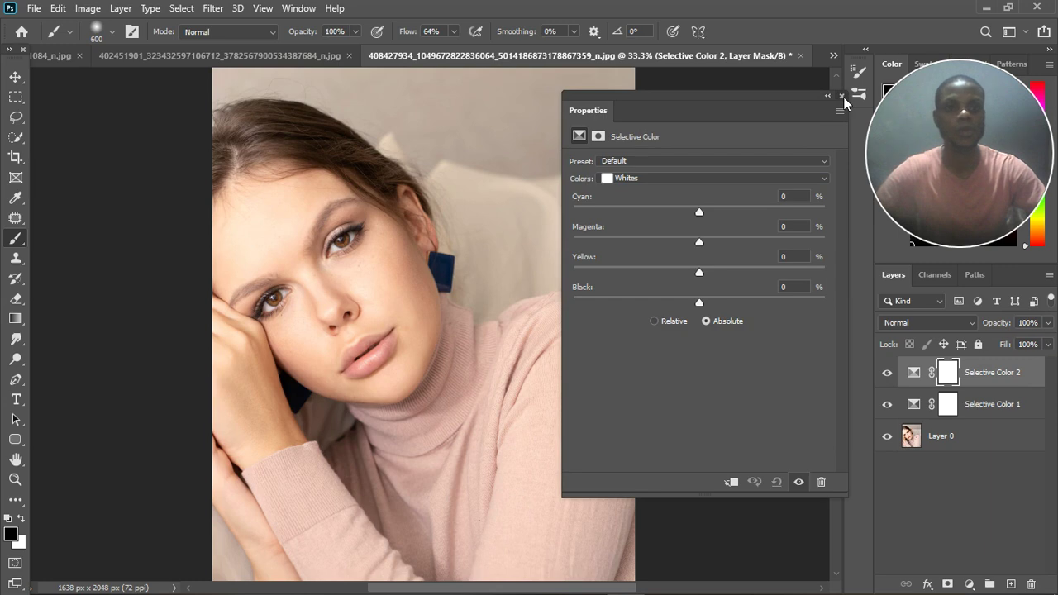
pyautogui.click(841, 96)
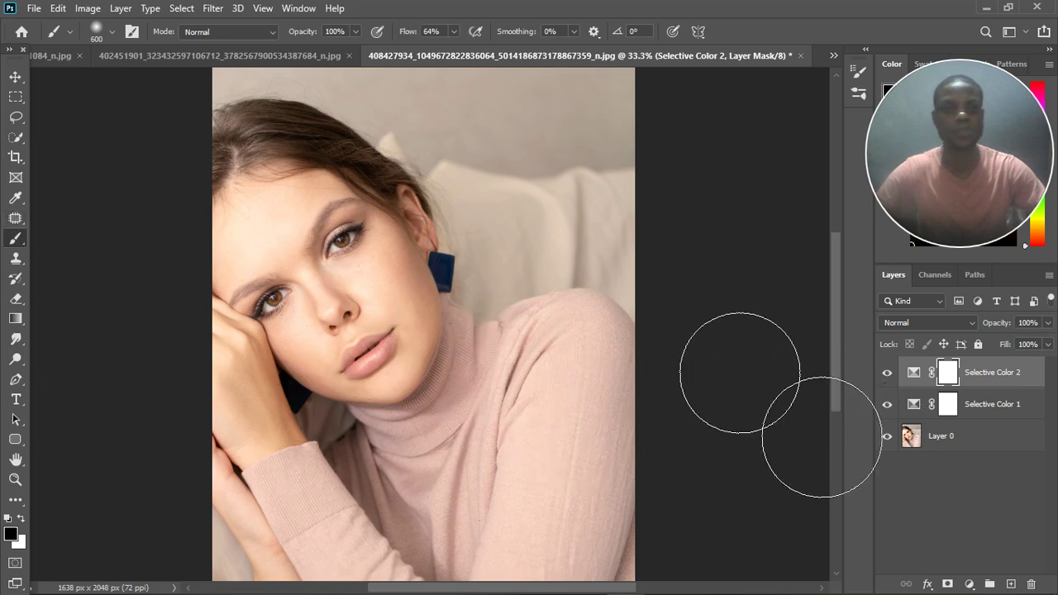
# - Paint Selective Color 1's layer mask black over the sweater area
pyautogui.click(956, 410)
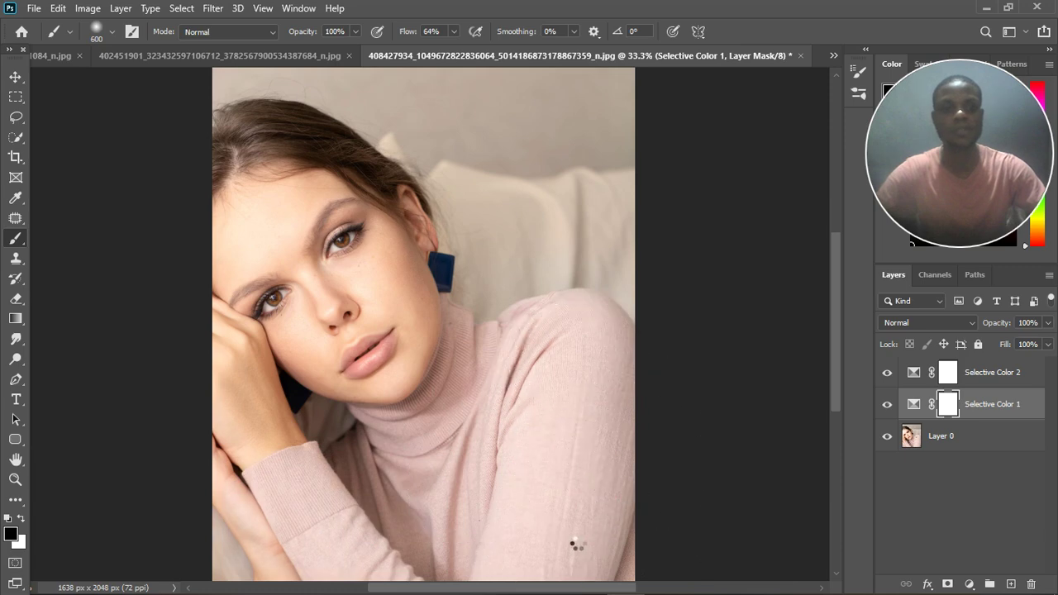
pyautogui.moveTo(507, 472)
pyautogui.mouseDown()
pyautogui.moveTo(71, 472)
pyautogui.moveTo(484, 448)
pyautogui.mouseUp()
pyautogui.scroll(-1, 578, 397)
pyautogui.scroll(-1, 578, 398)
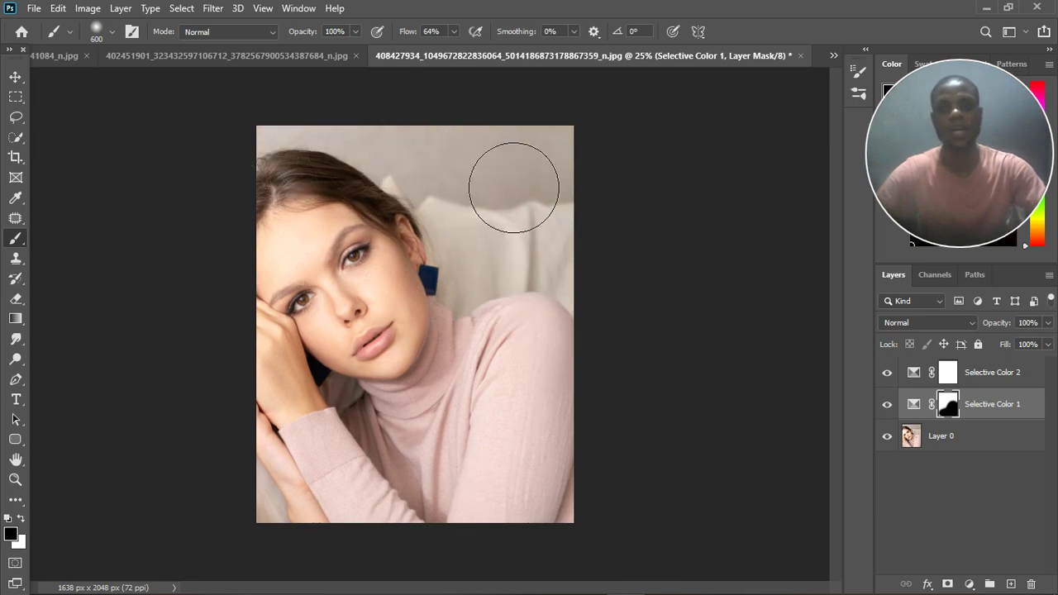
pyautogui.moveTo(555, 484); pyautogui.dragTo(541, 468)
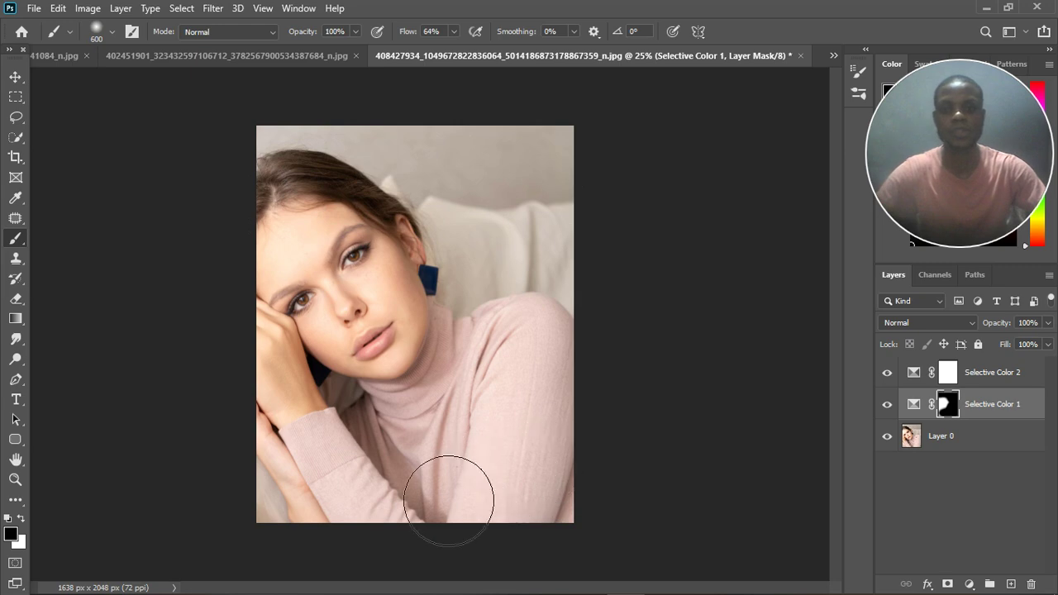
pyautogui.hotkey('ctrl', '+')
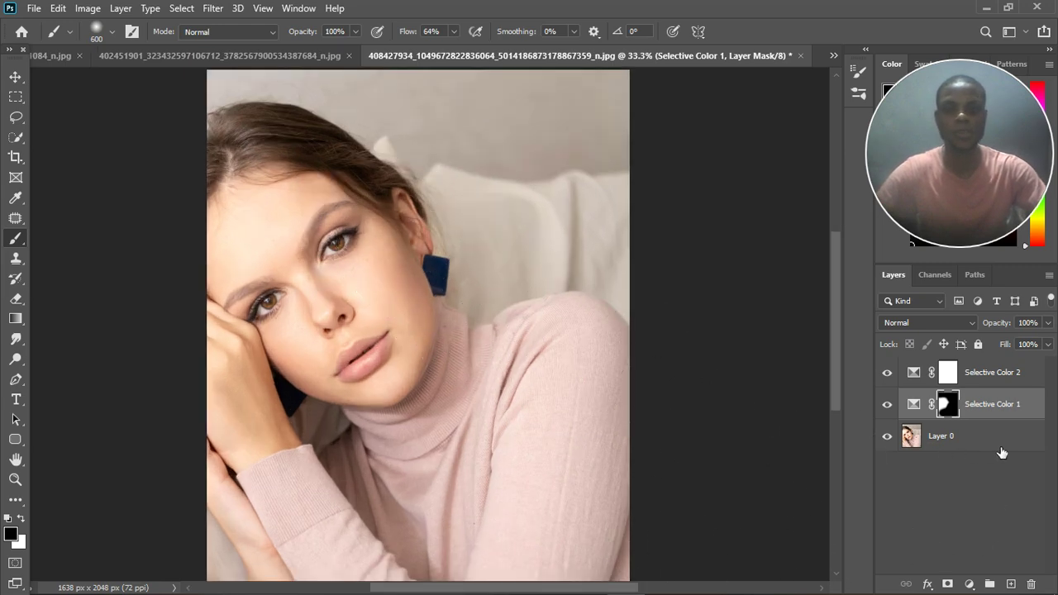
# - In Selective Color 2's settings, add cyan and yellow to the Reds
pyautogui.doubleClick(915, 374)
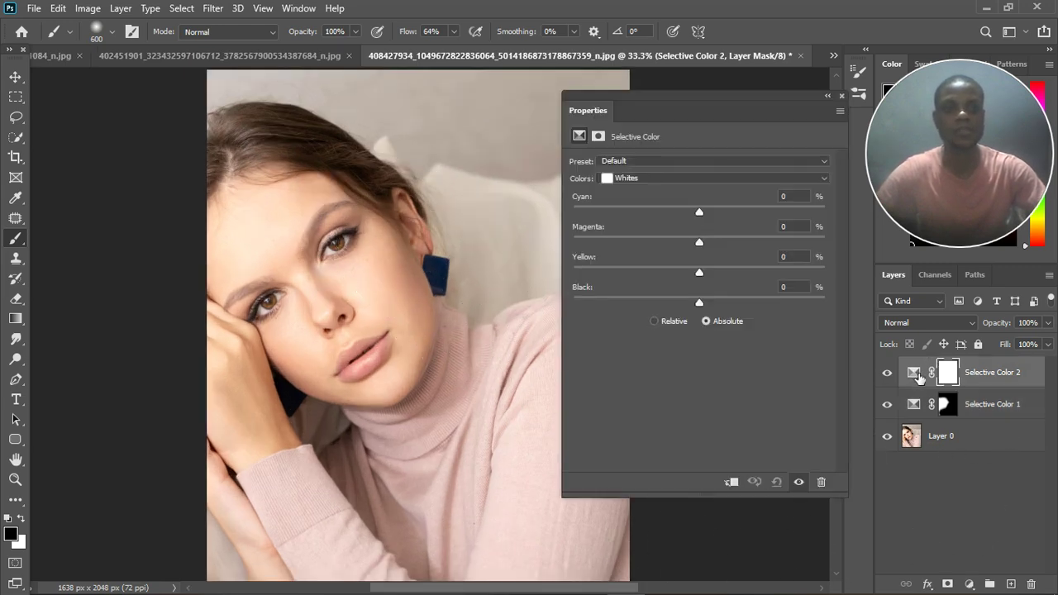
pyautogui.click(916, 373)
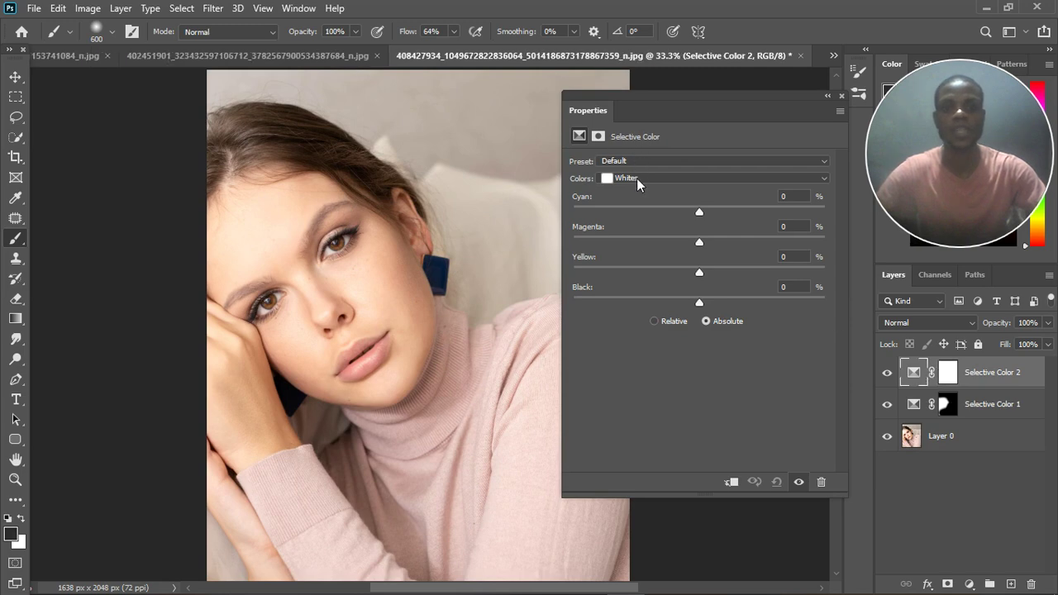
pyautogui.moveTo(667, 99); pyautogui.dragTo(693, 103)
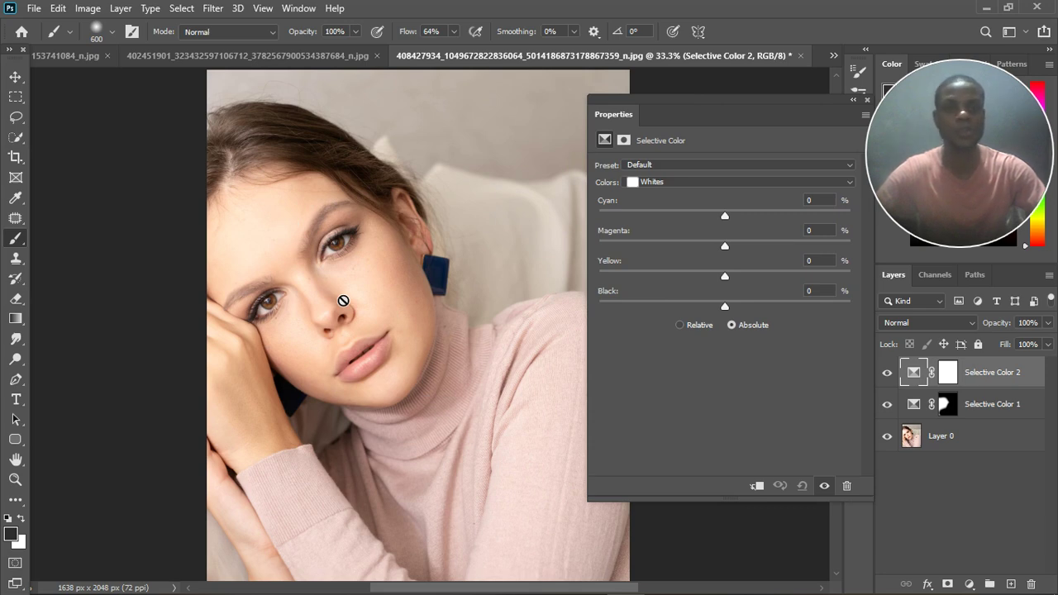
pyautogui.click(692, 184)
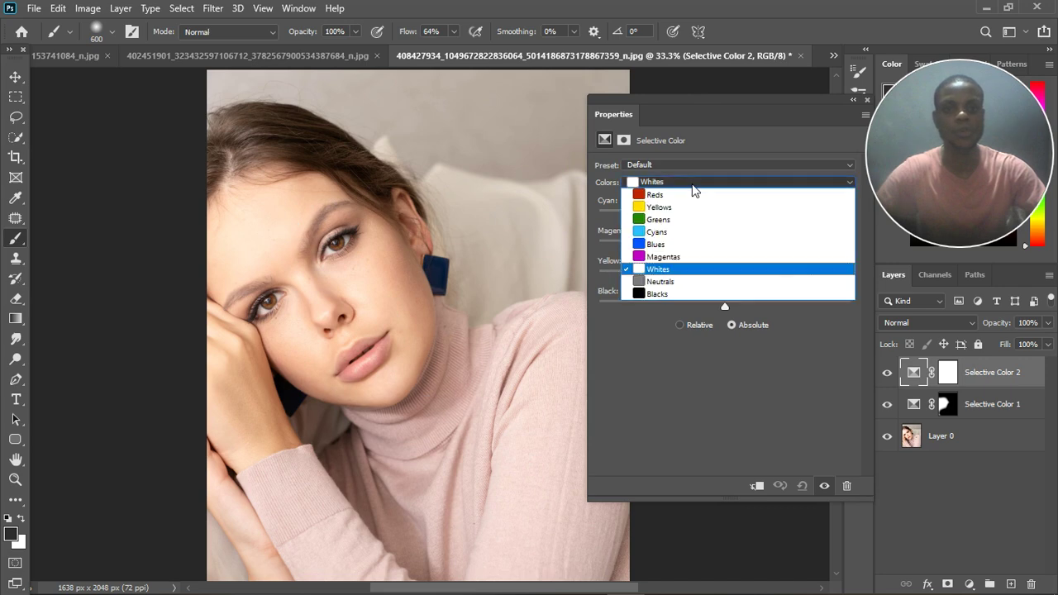
pyautogui.click(688, 190)
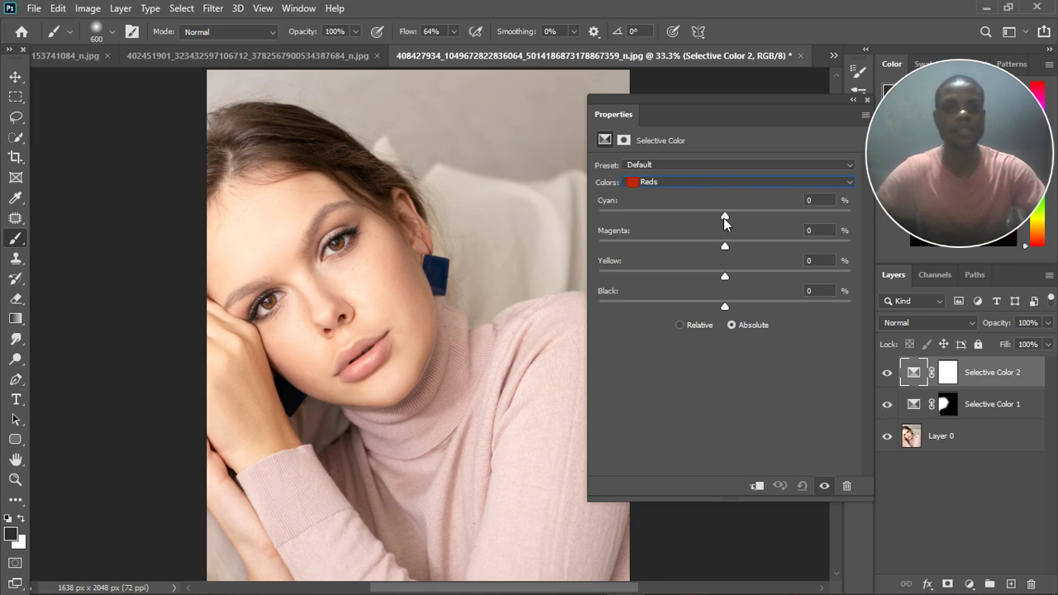
pyautogui.moveTo(723, 217); pyautogui.dragTo(726, 214)
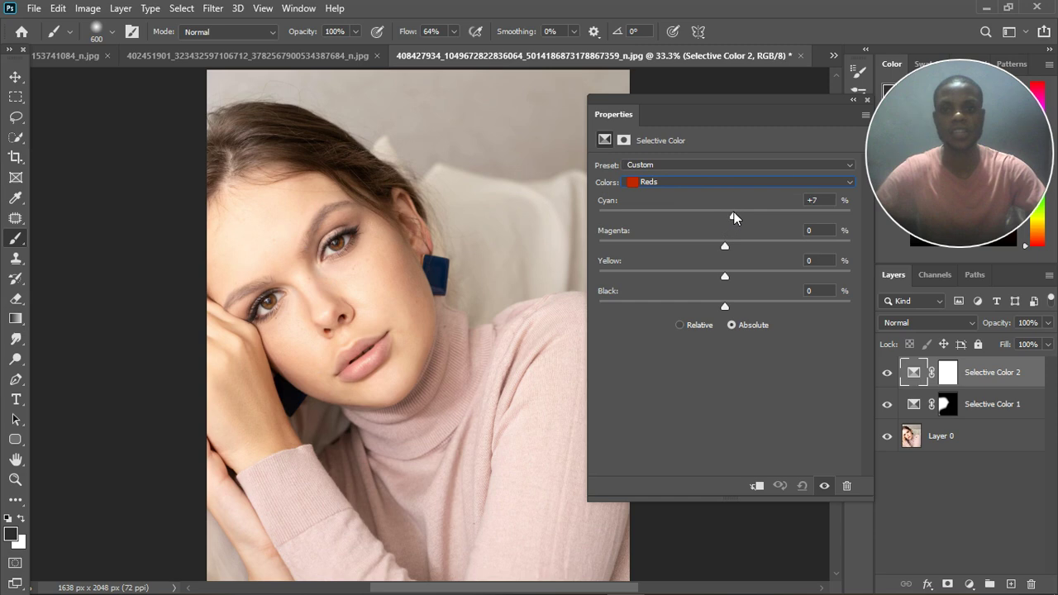
pyautogui.moveTo(725, 276); pyautogui.dragTo(730, 274)
# - Set Yellows to Cyan -2 and Yellow +4, and Whites to Black +3
pyautogui.click(709, 181)
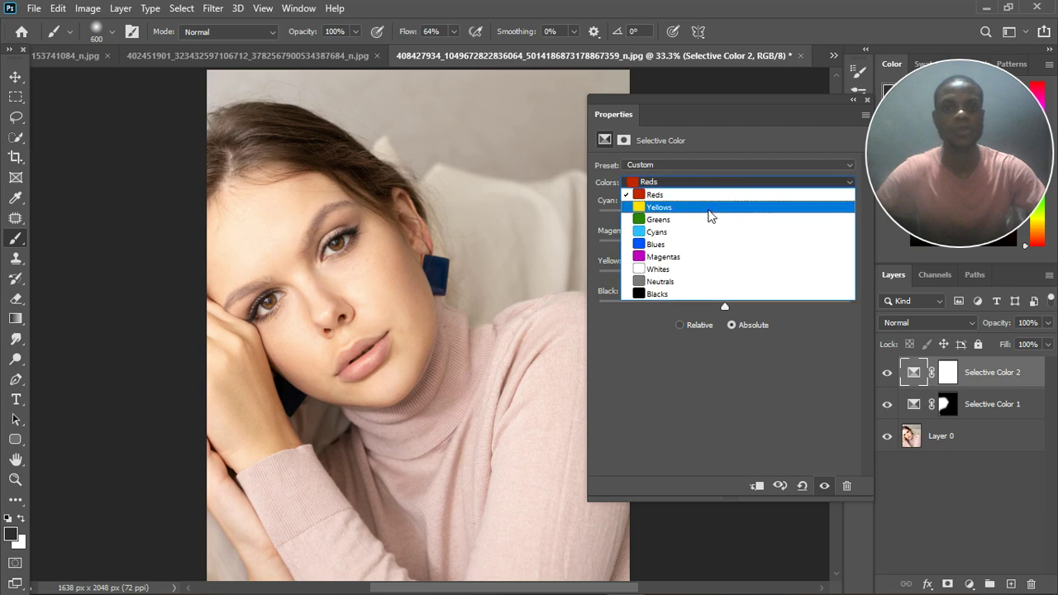
pyautogui.click(707, 213)
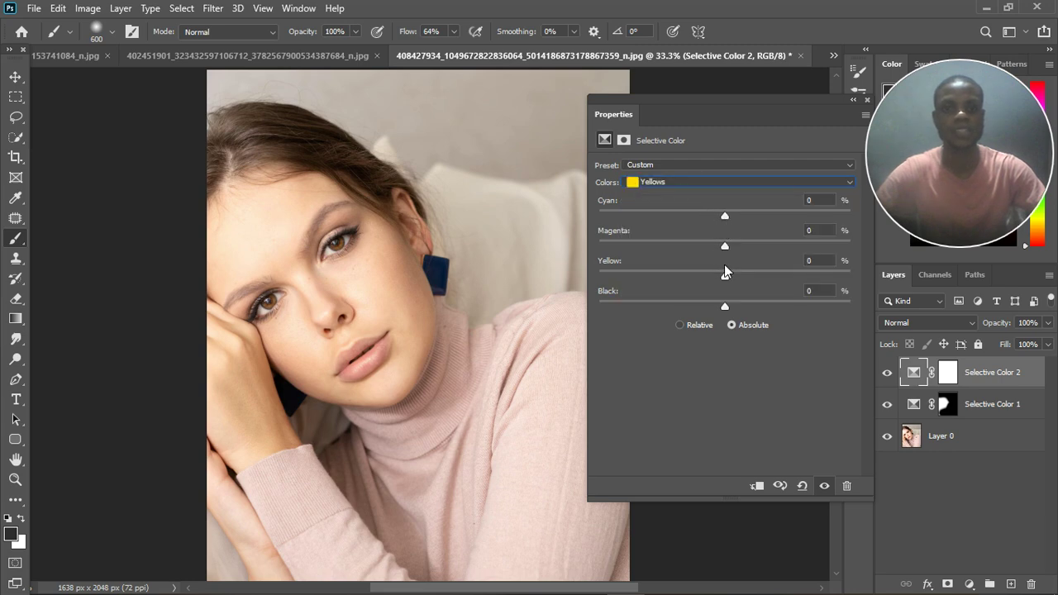
pyautogui.moveTo(725, 274); pyautogui.dragTo(730, 273)
pyautogui.moveTo(722, 216); pyautogui.dragTo(722, 217)
pyautogui.click(709, 183)
pyautogui.click(703, 267)
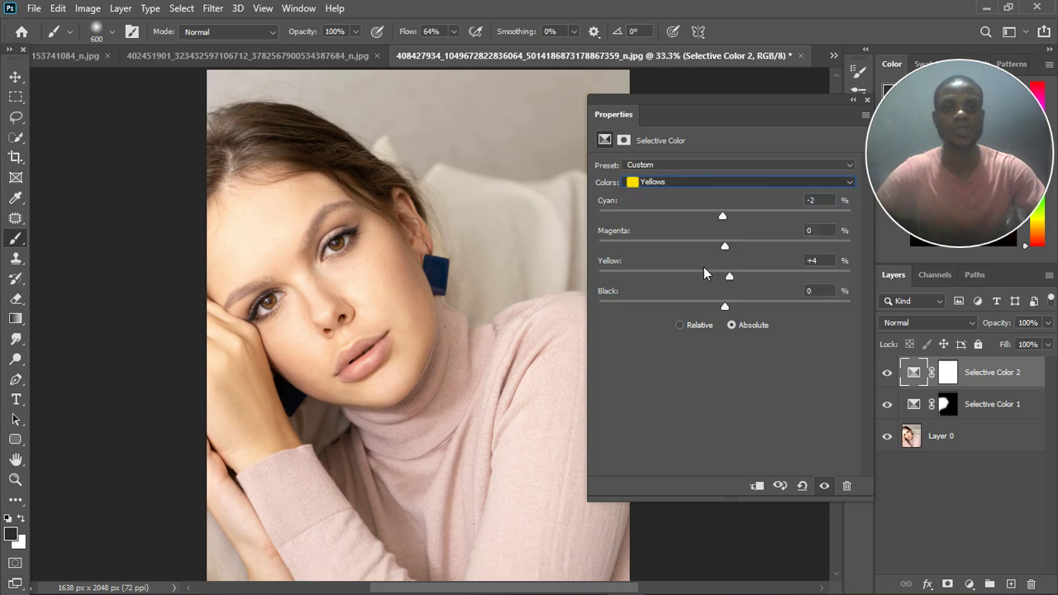
pyautogui.moveTo(726, 308); pyautogui.dragTo(728, 309)
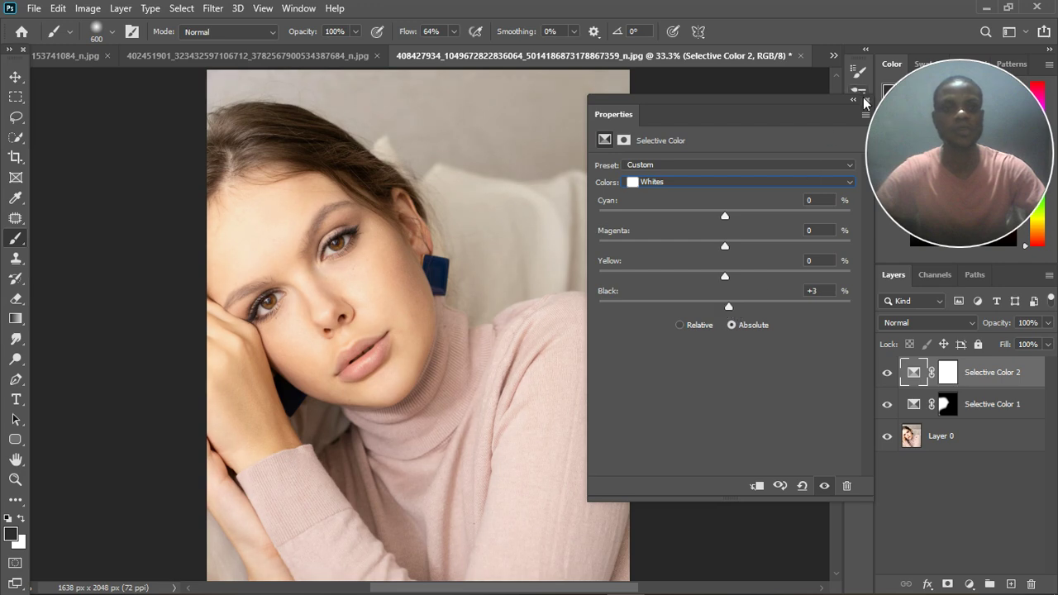
# - Close Properties and group both Selective Color layers into Group 1
pyautogui.click(859, 92)
pyautogui.hotkey('ctrl', '-')
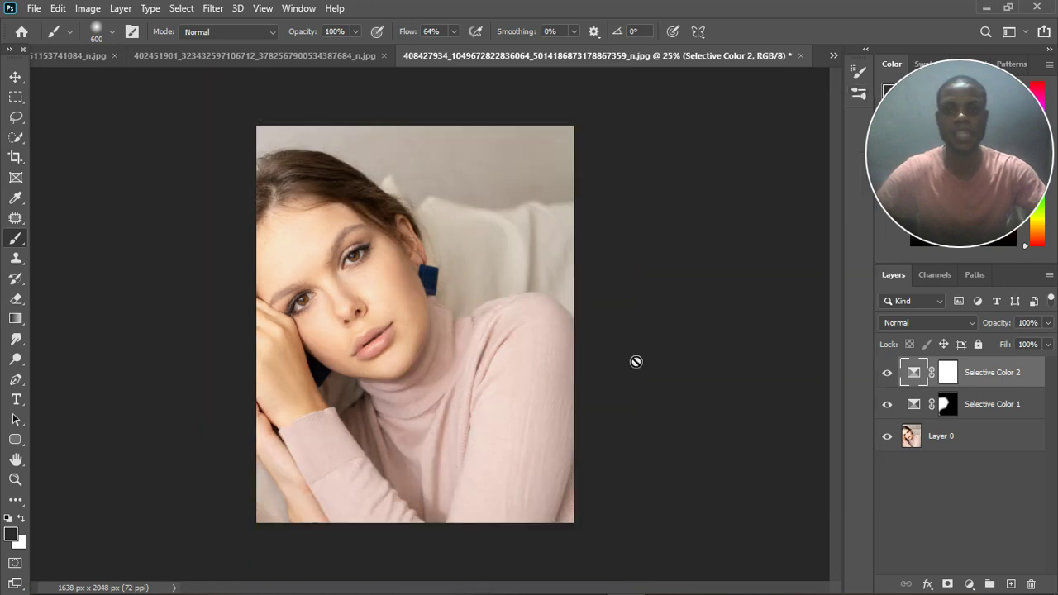
pyautogui.keyDown('ctrl'); pyautogui.click(989, 415); pyautogui.keyUp('ctrl')
pyautogui.click(970, 585)
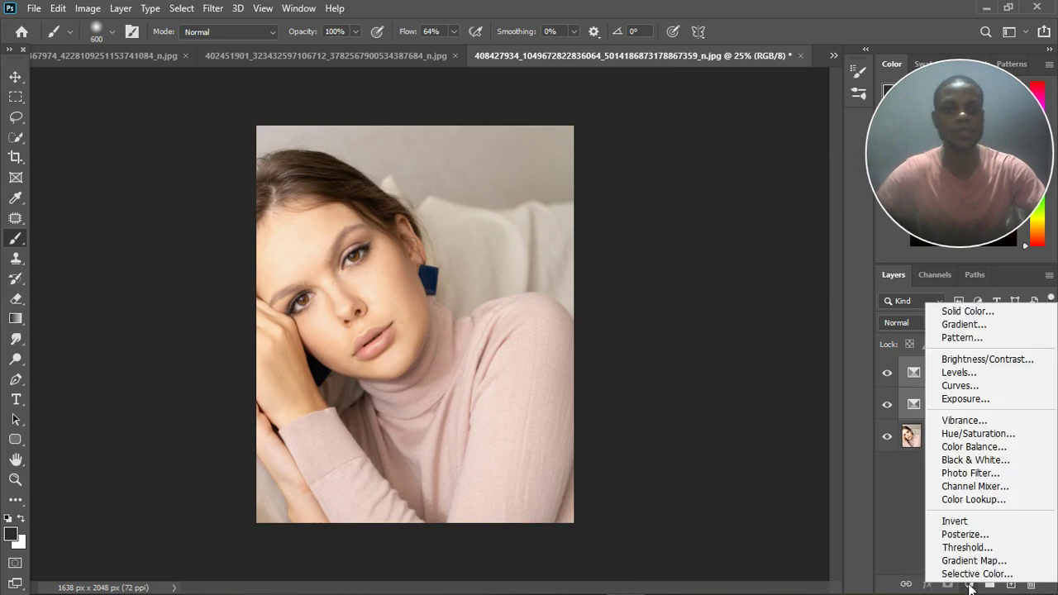
pyautogui.click(919, 549)
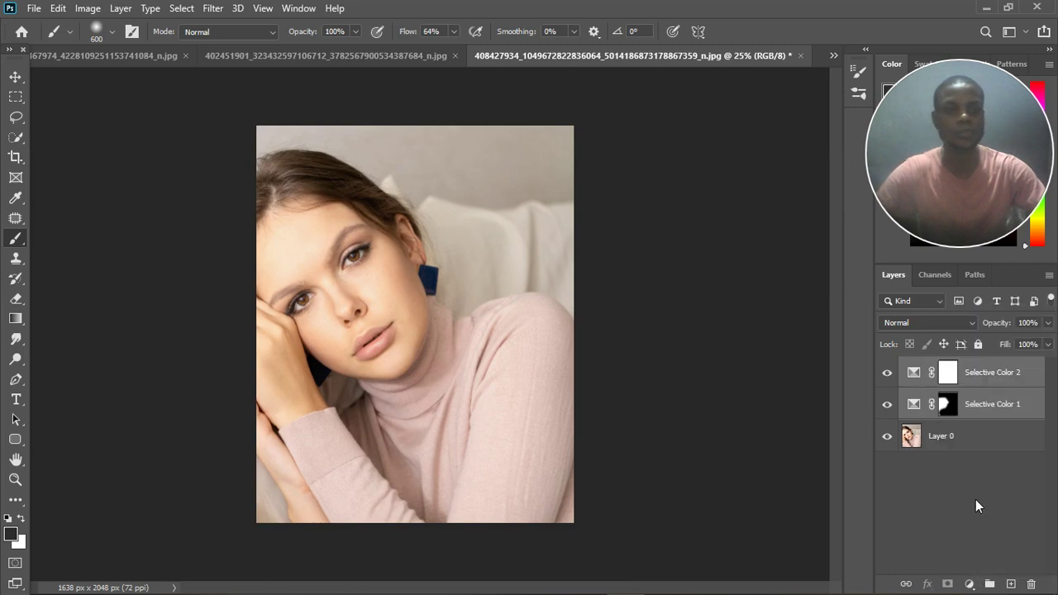
pyautogui.click(989, 583)
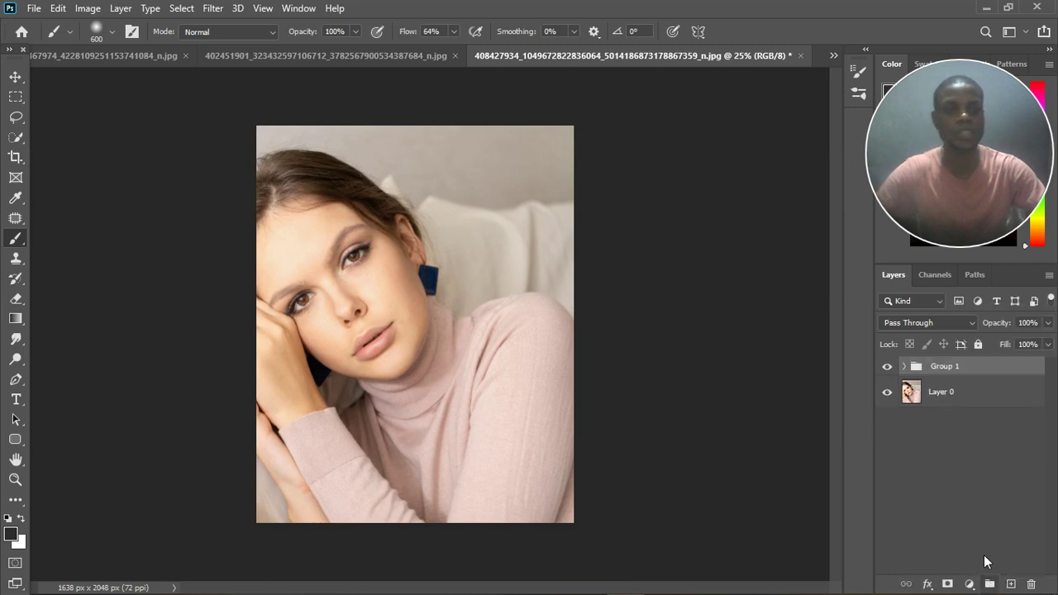
# - Toggle Group 1's visibility off and on twice to compare the portrait
pyautogui.click(887, 366)
pyautogui.click(888, 366)
pyautogui.scroll(2, 307, 193)
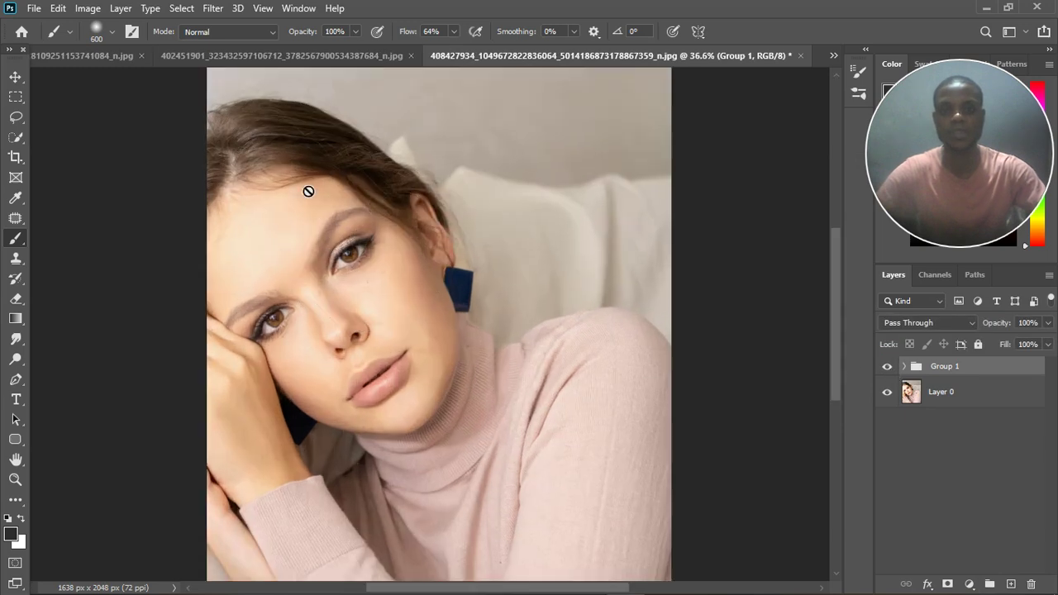
pyautogui.click(887, 368)
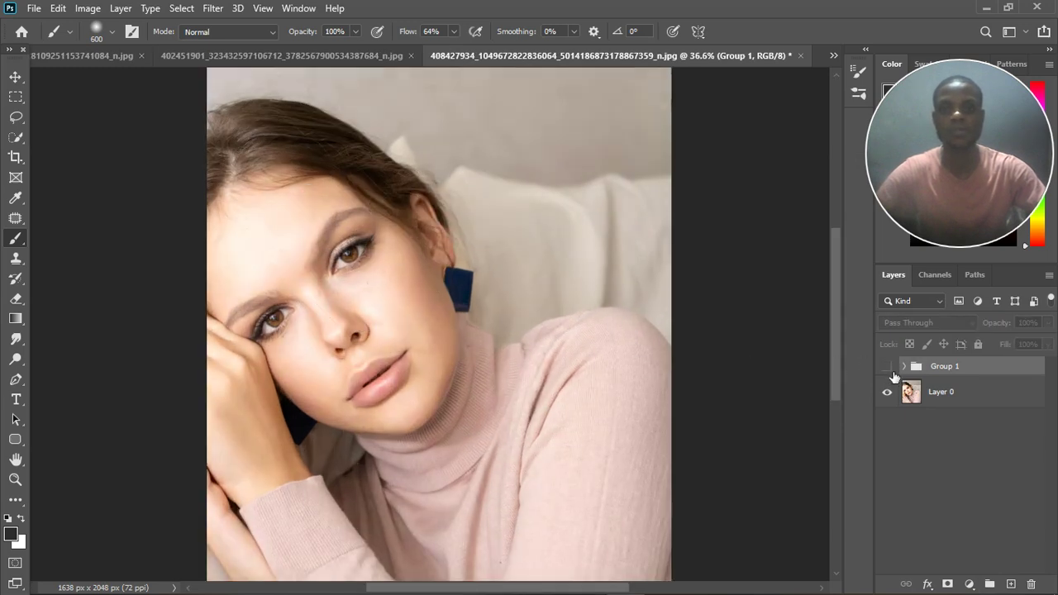
pyautogui.click(888, 367)
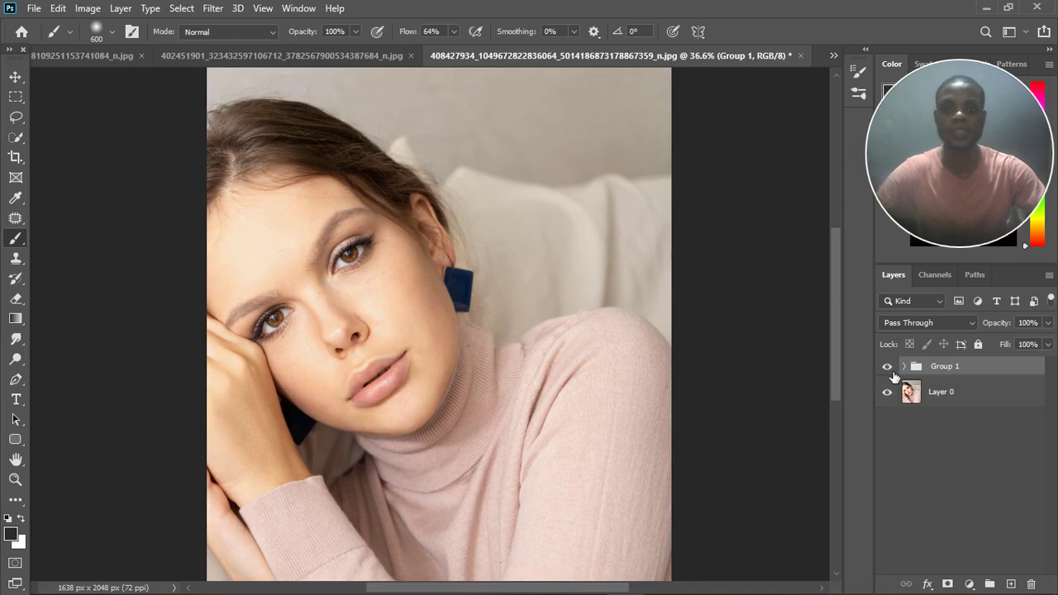